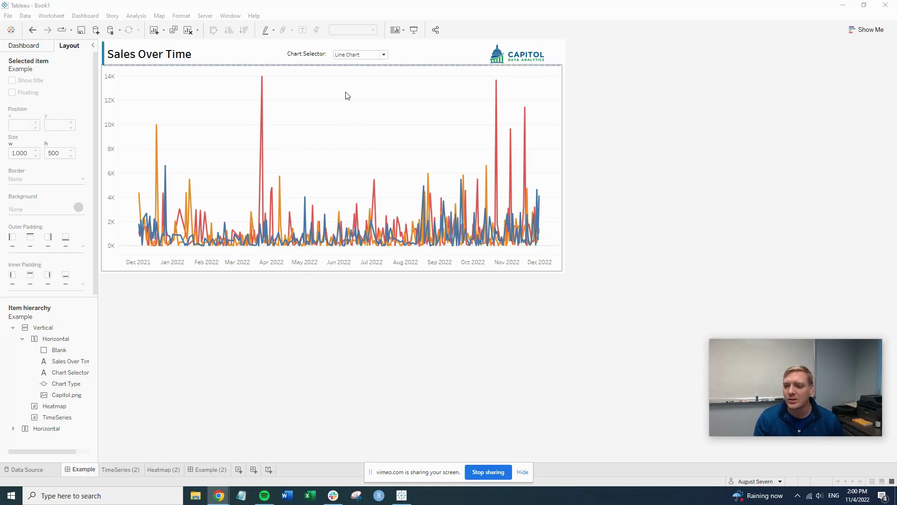
- Switch the dashboard's Chart Selector back to Line Chart
left_click(369, 56)
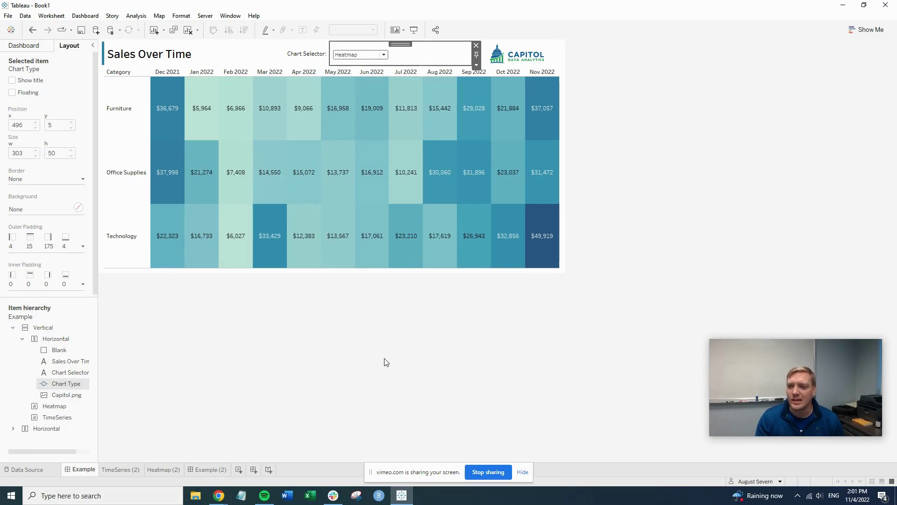
left_click(358, 55)
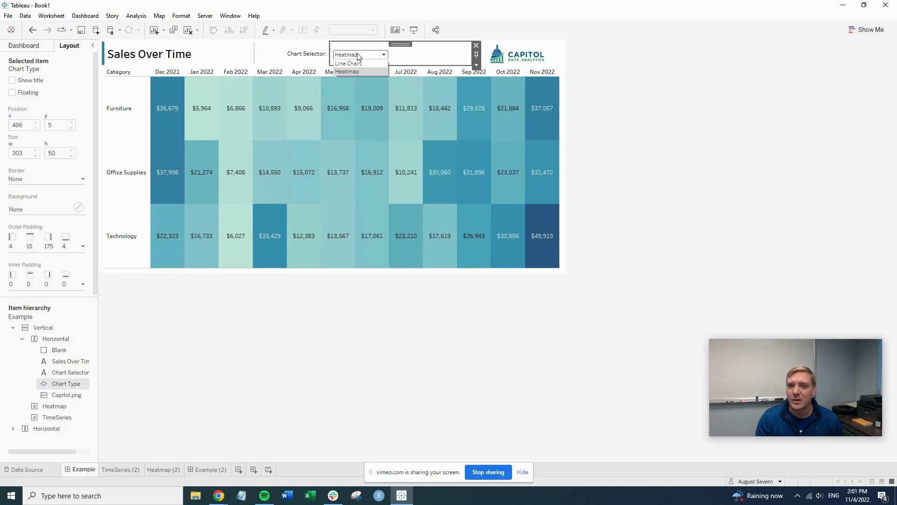
left_click(358, 64)
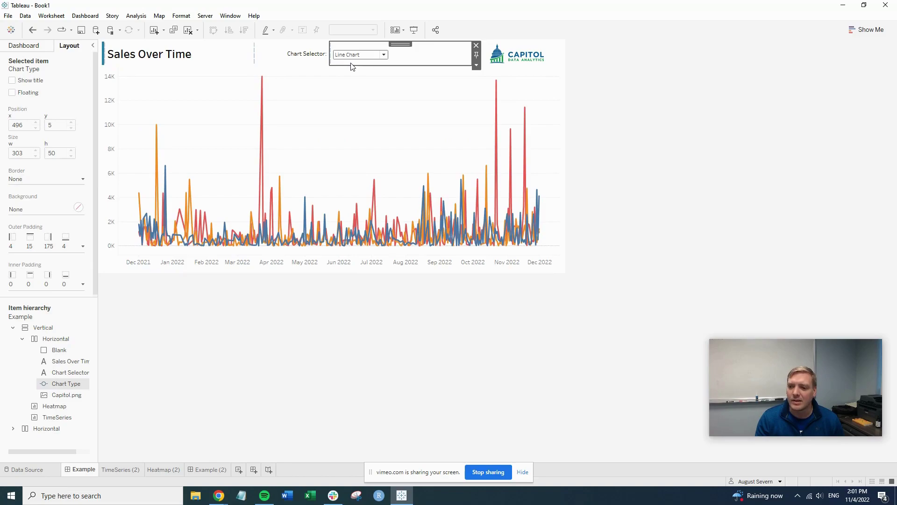
- Look over the TimeSeries (2), Heatmap (2) and Example (2) sheets, then start a new parameter from TimeSeries (2)
left_click(123, 470)
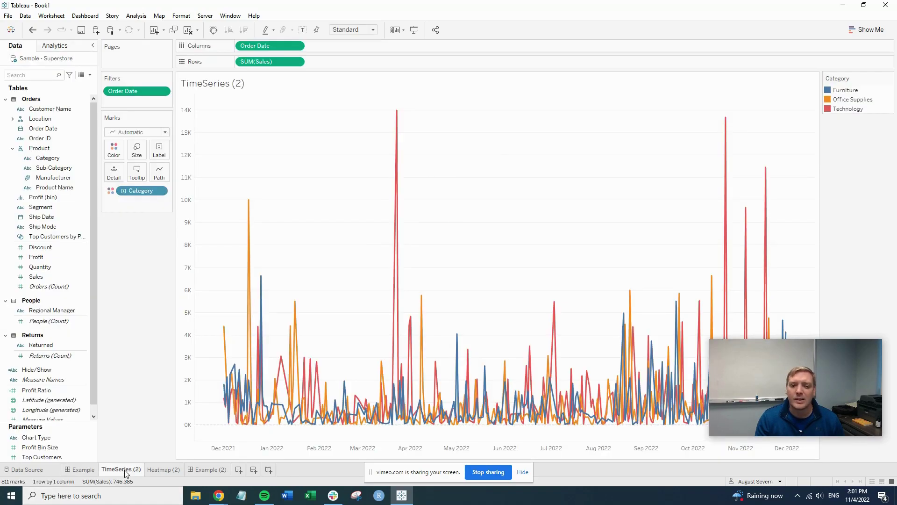
left_click(167, 470)
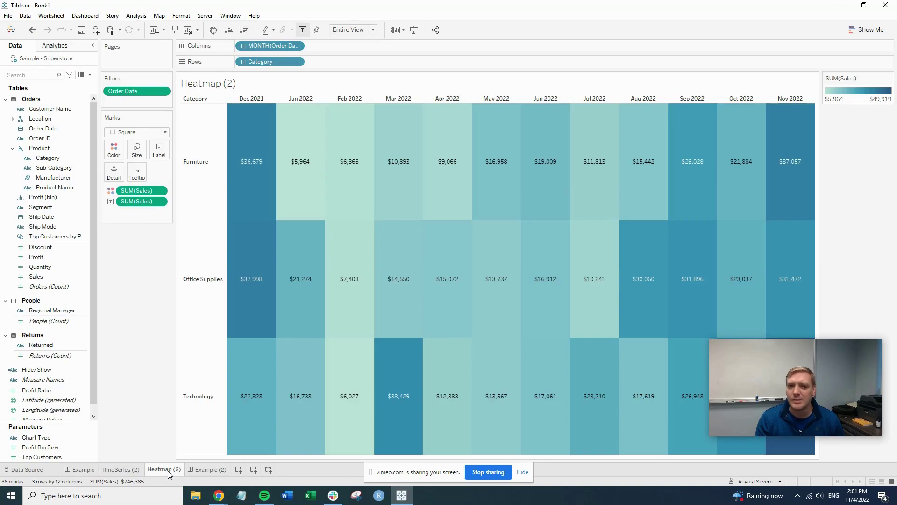
left_click(223, 471)
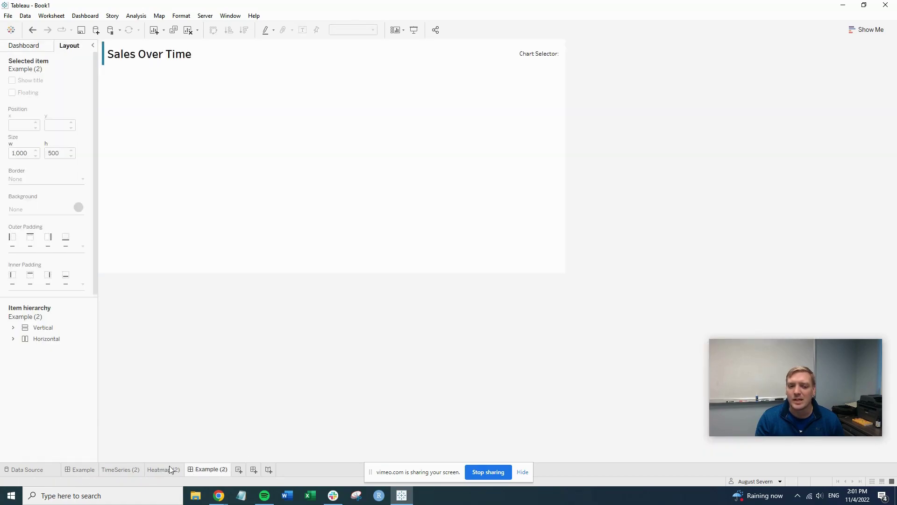
left_click(135, 472)
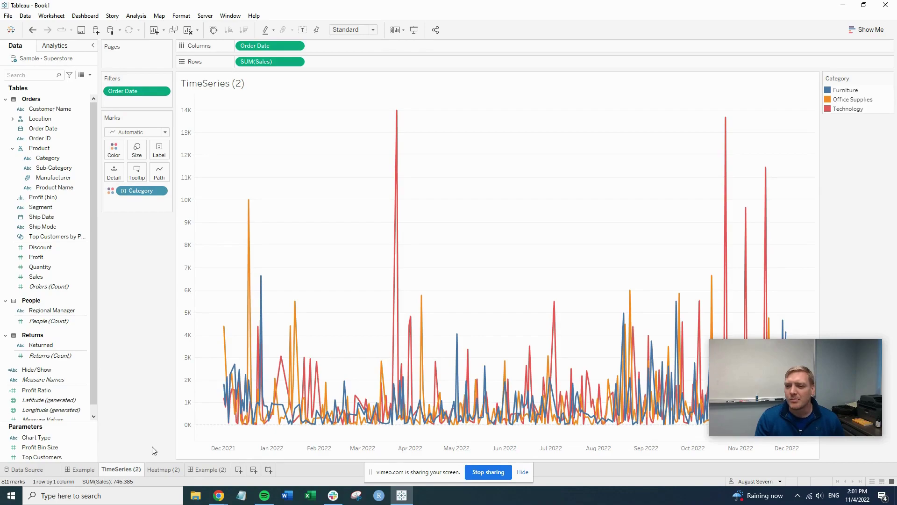
left_click(90, 75)
left_click(82, 96)
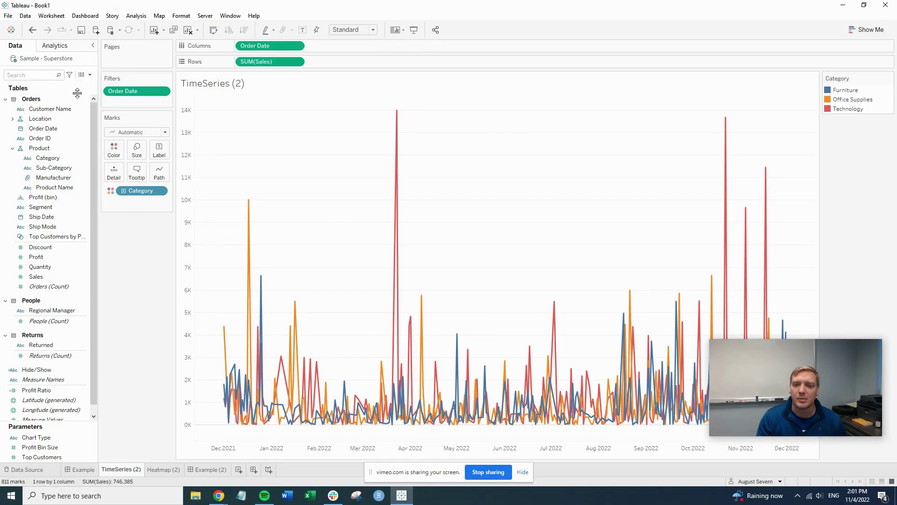
- Name the parameter Chart Selector as a String list of Line Chart and Heatmap, and confirm
type("C")
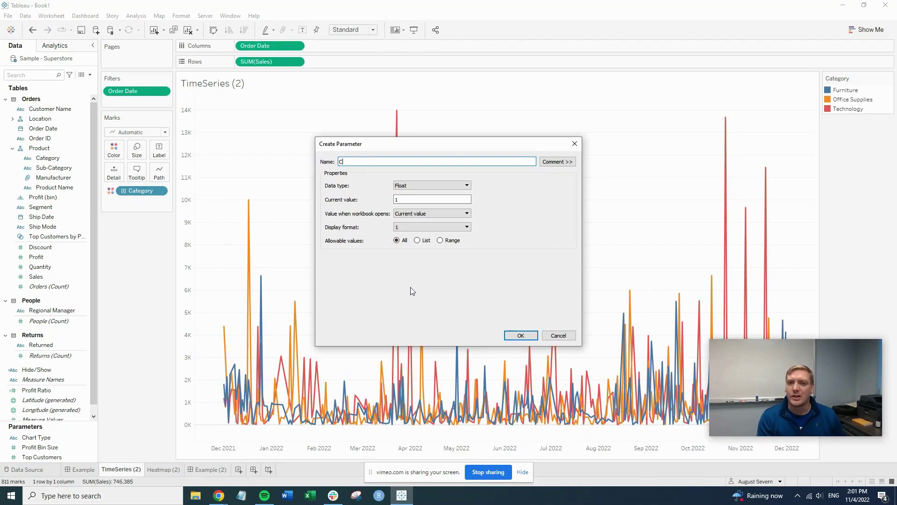
type("hart Selector")
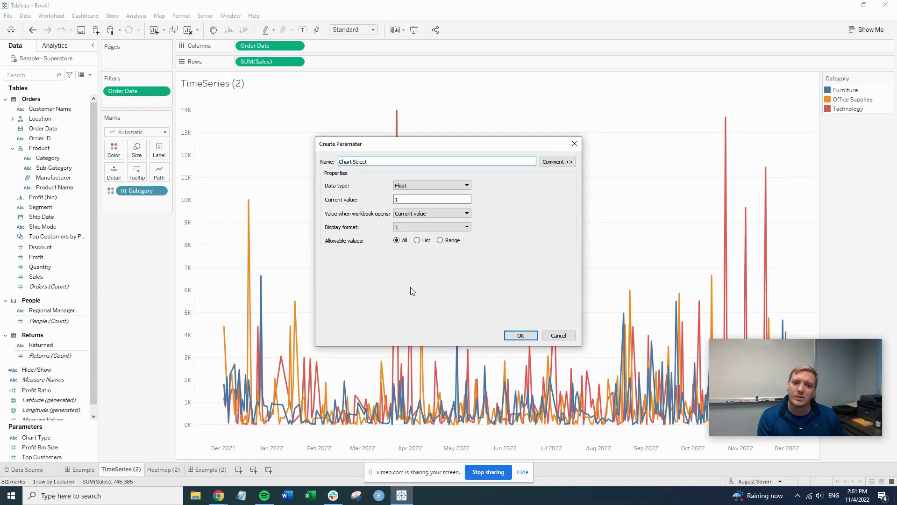
left_click(404, 189)
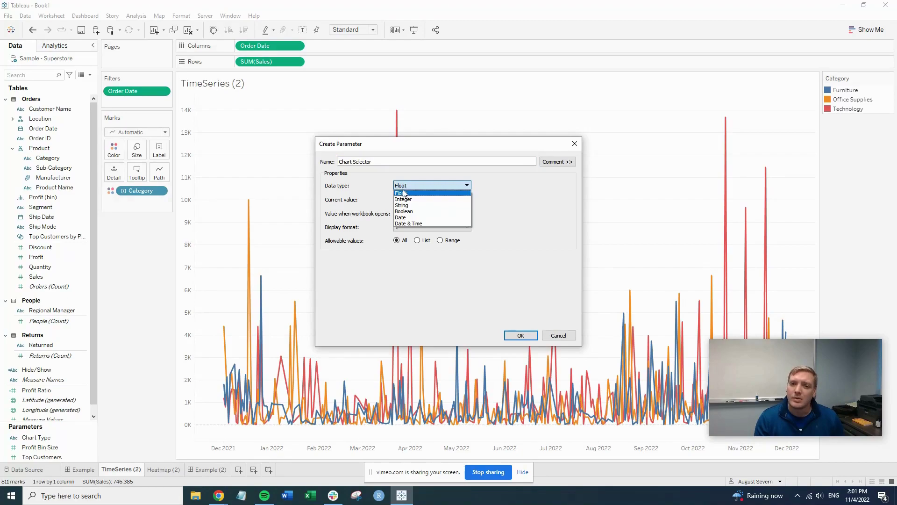
left_click(424, 208)
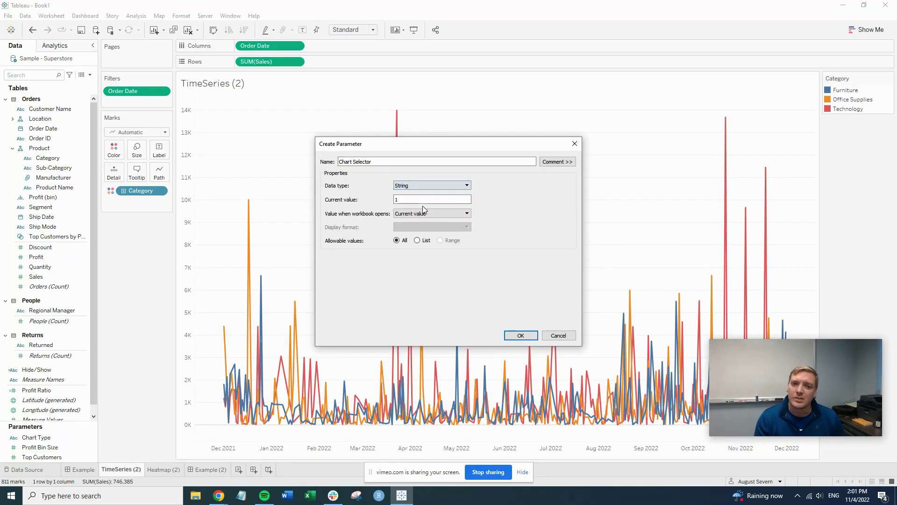
left_click(417, 241)
left_click(366, 278)
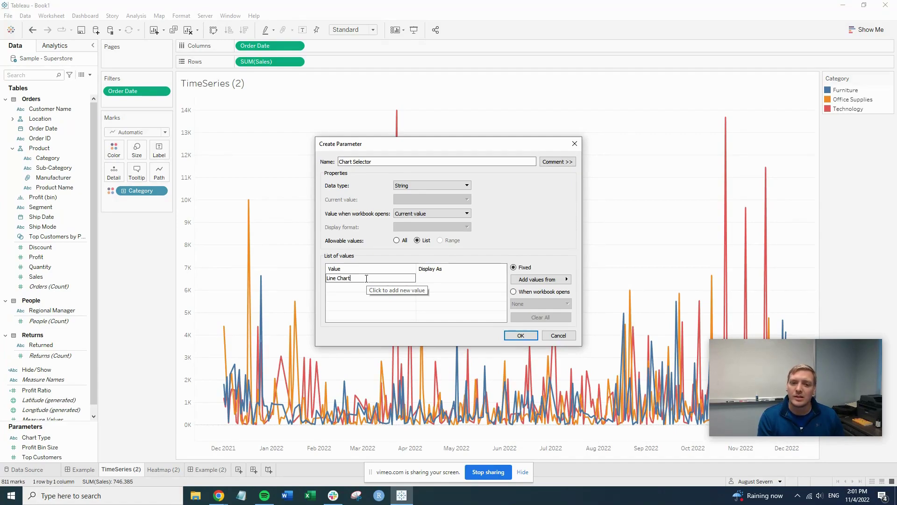
key("Return")
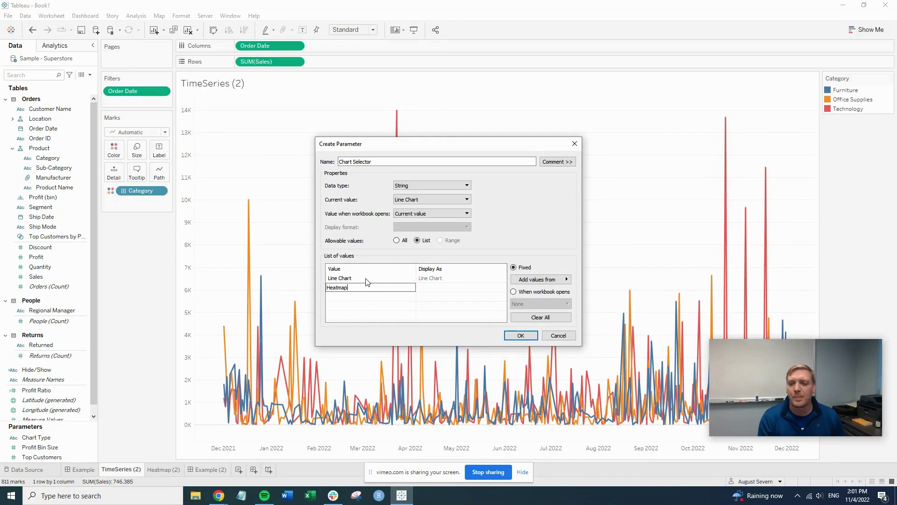
key("Return")
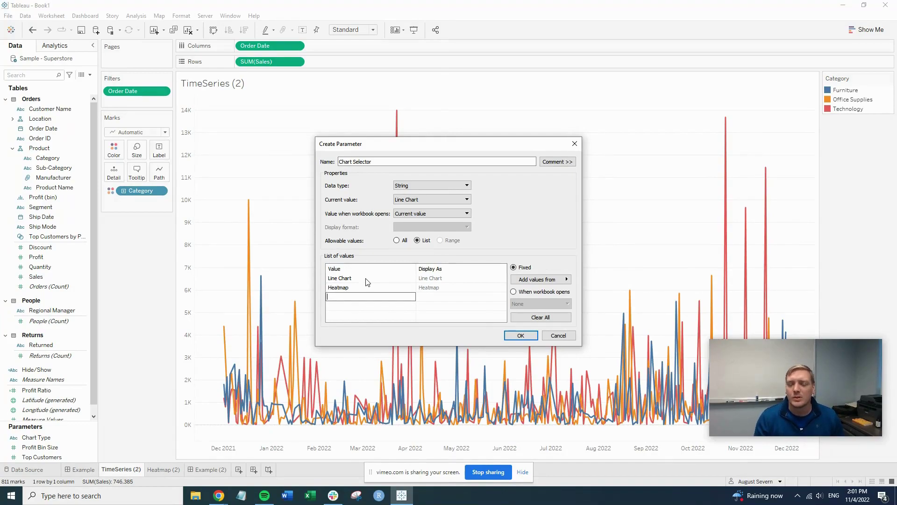
left_click(520, 335)
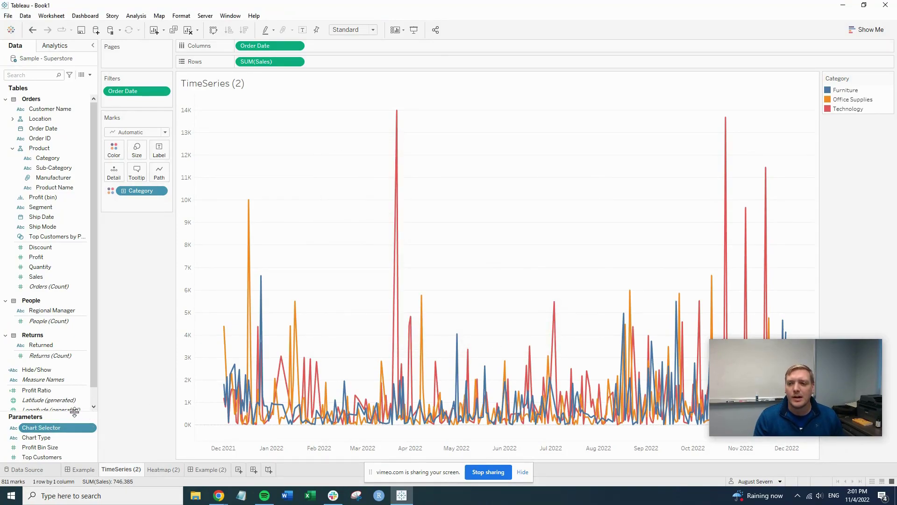
- Create a calculated field named Chart Filter whose formula is [Chart Selector]
left_click(90, 76)
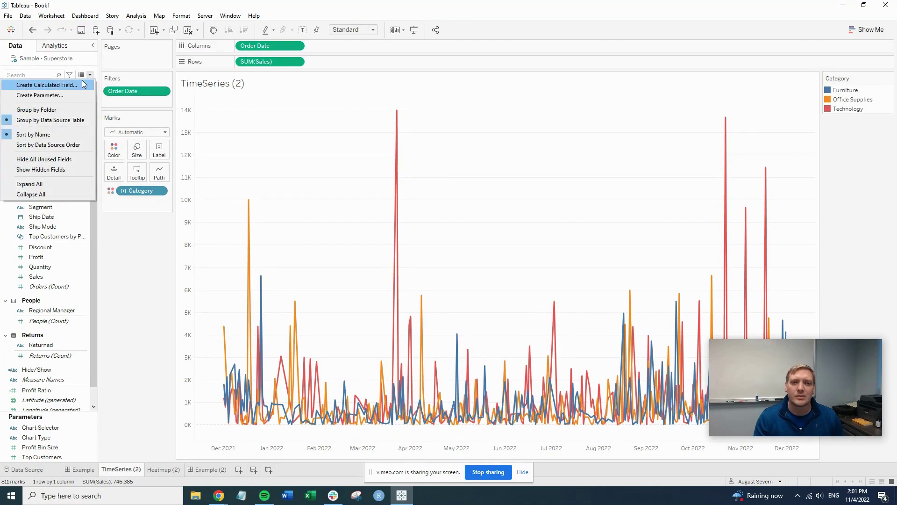
left_click(83, 84)
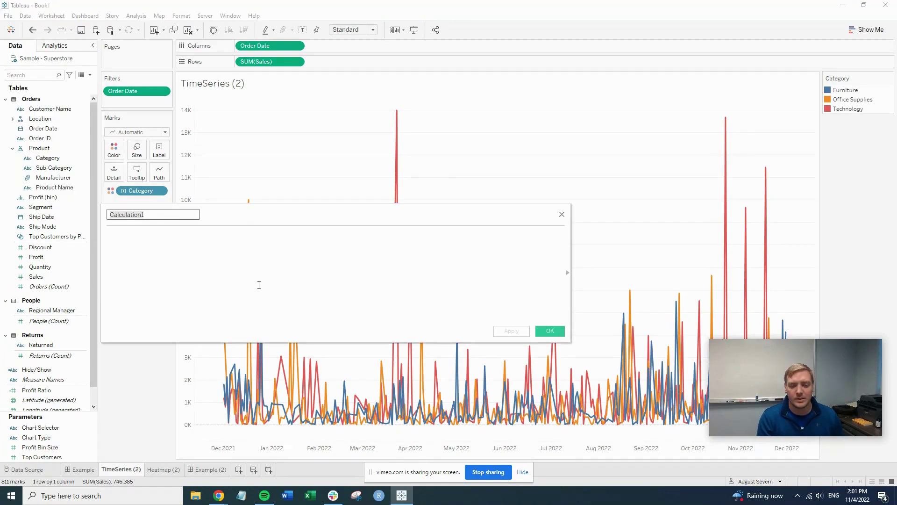
type("Chart")
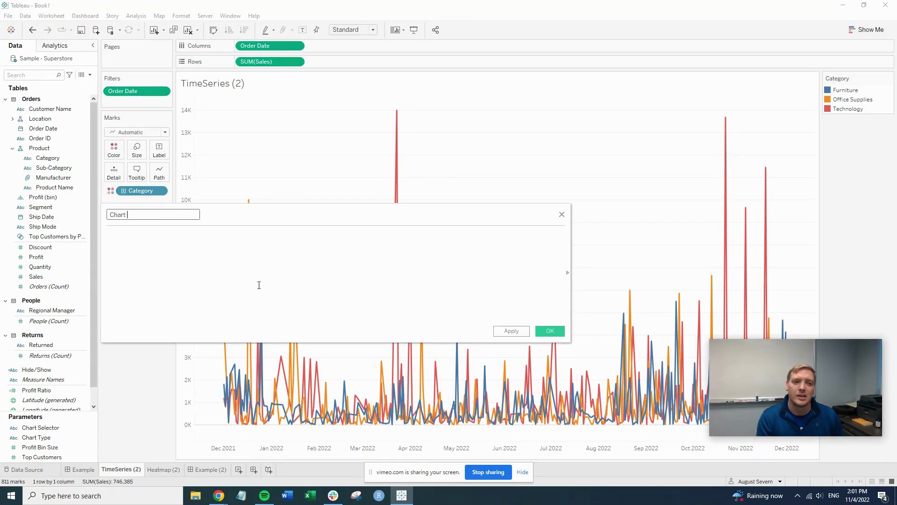
type(" Filter")
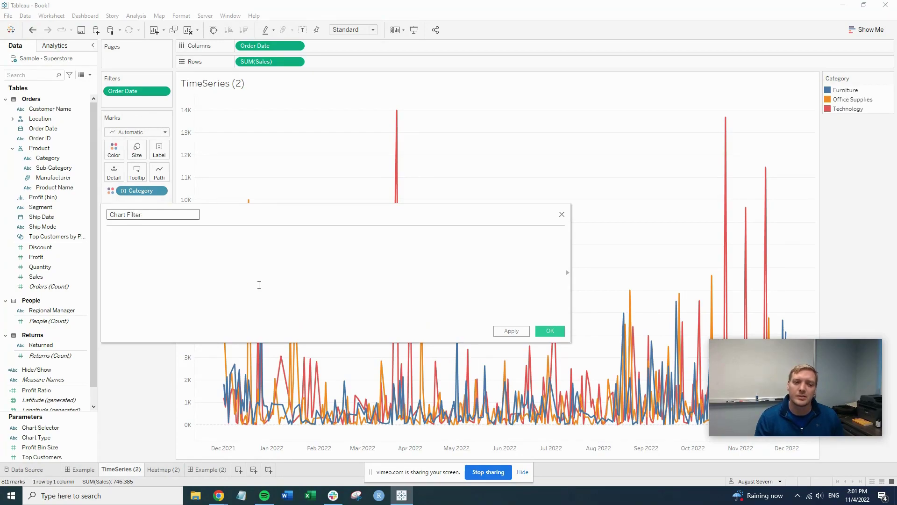
left_click(199, 271)
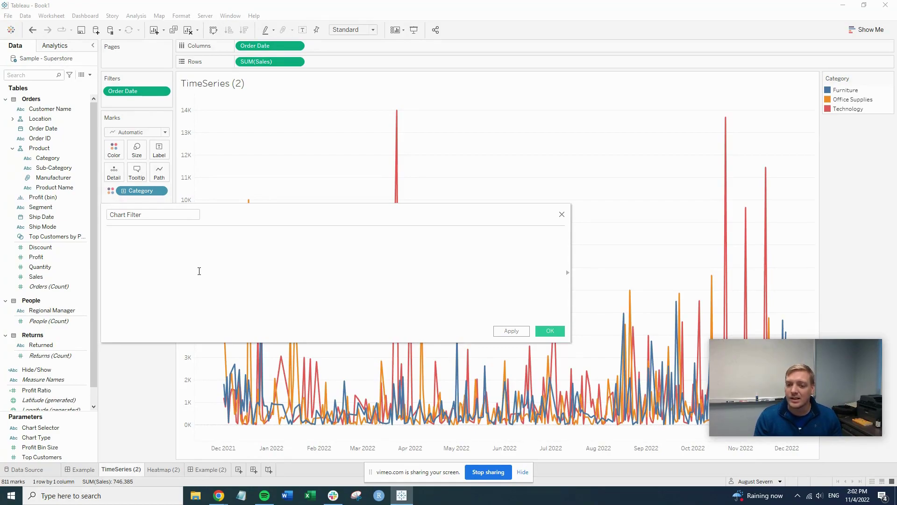
left_click_drag(41, 427, 324, 281)
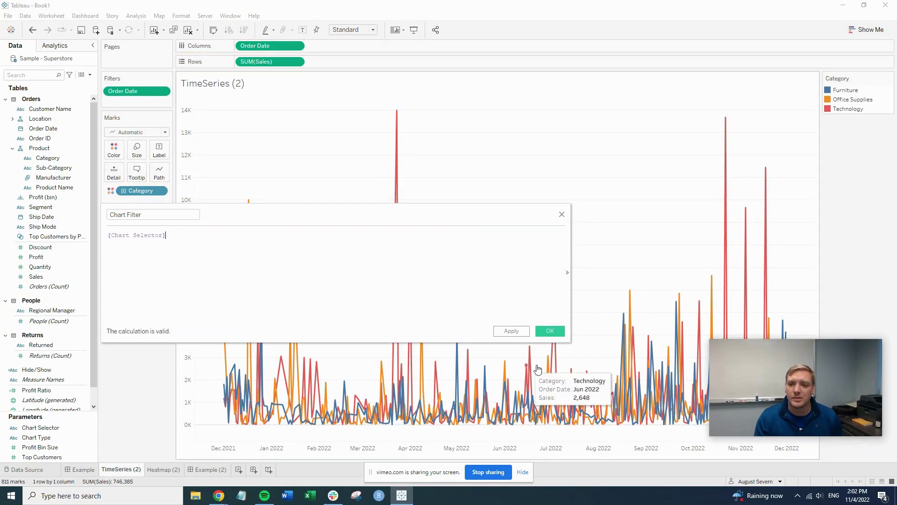
left_click(554, 331)
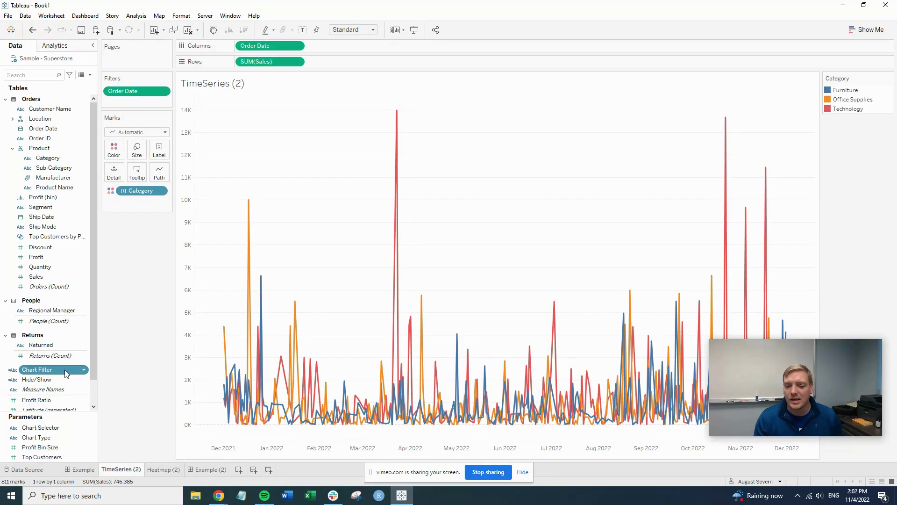
- Place the TimeSeries (2) chart on the Example (2) dashboard and hide its title
left_click(206, 469)
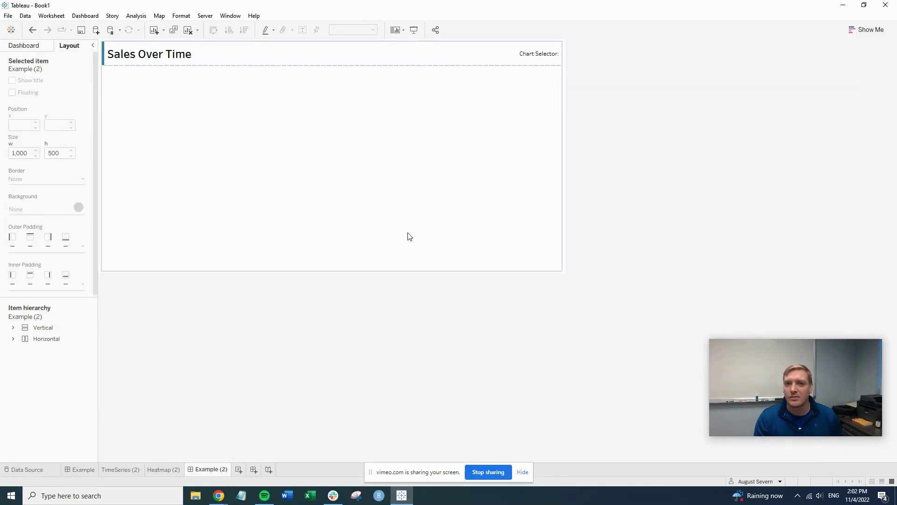
left_click(24, 46)
mouse_move(45, 168)
left_click_drag(37, 152, 197, 105)
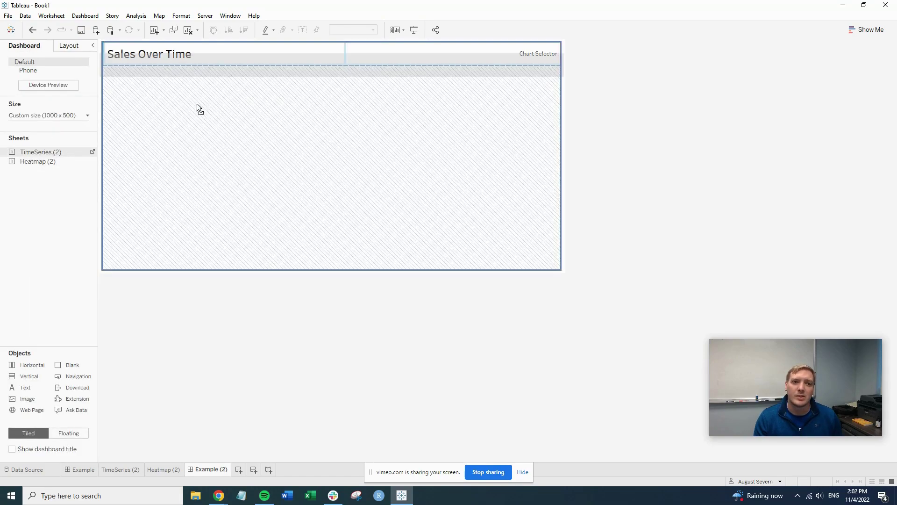
left_click_drag(241, 82, 236, 85)
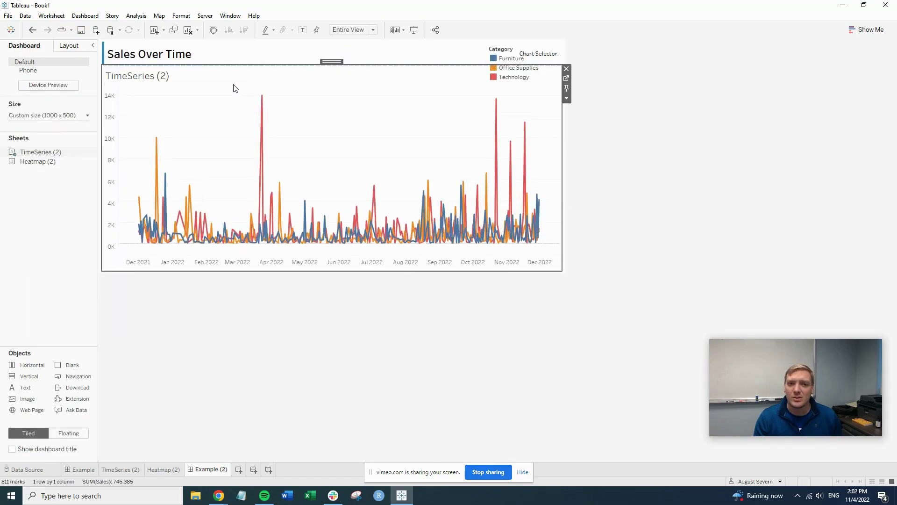
right_click(156, 77)
left_click(189, 103)
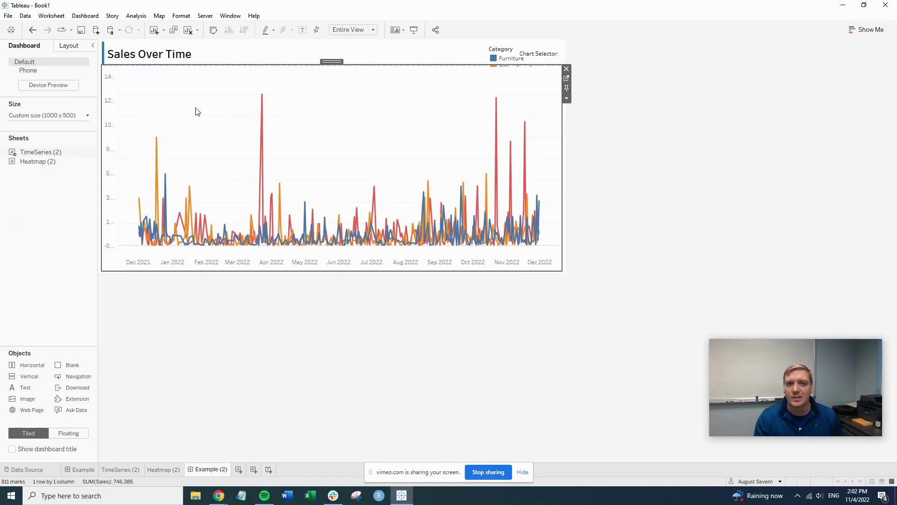
- Delete the container holding the Category legend from the dashboard
left_click(78, 48)
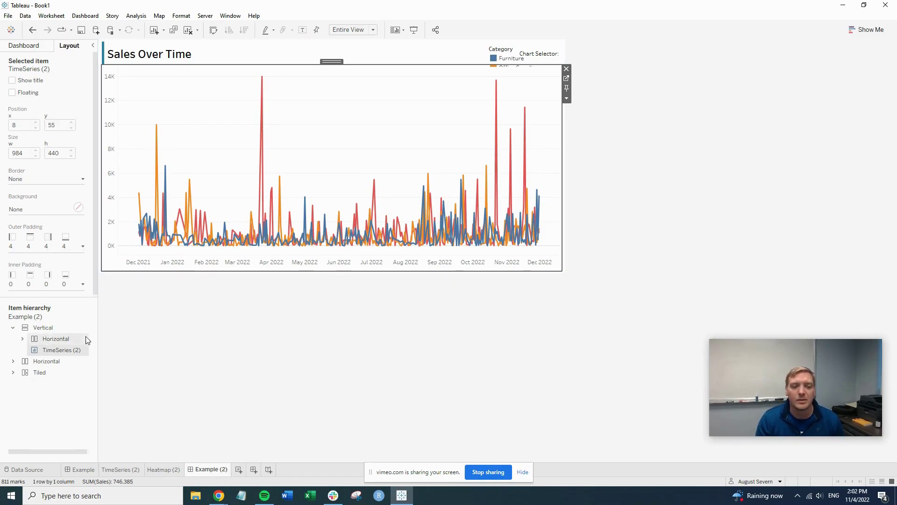
left_click(45, 374)
left_click(569, 54)
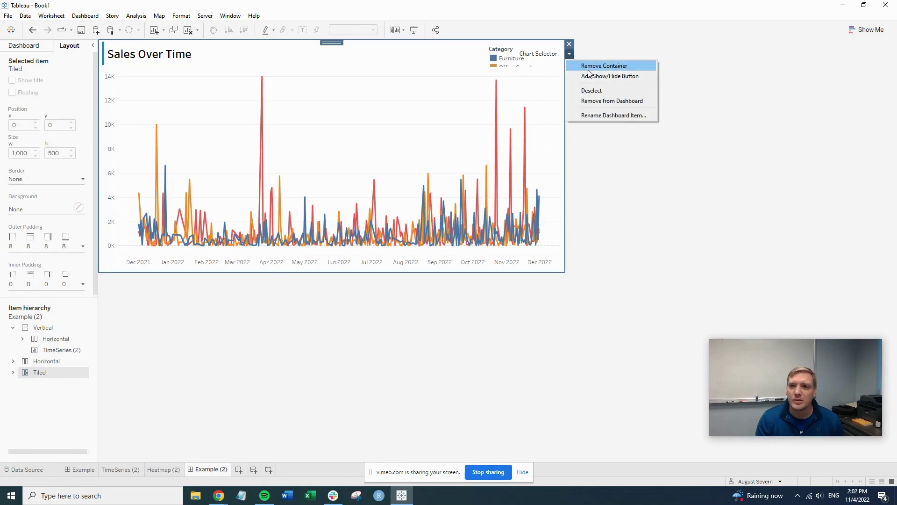
left_click(588, 66)
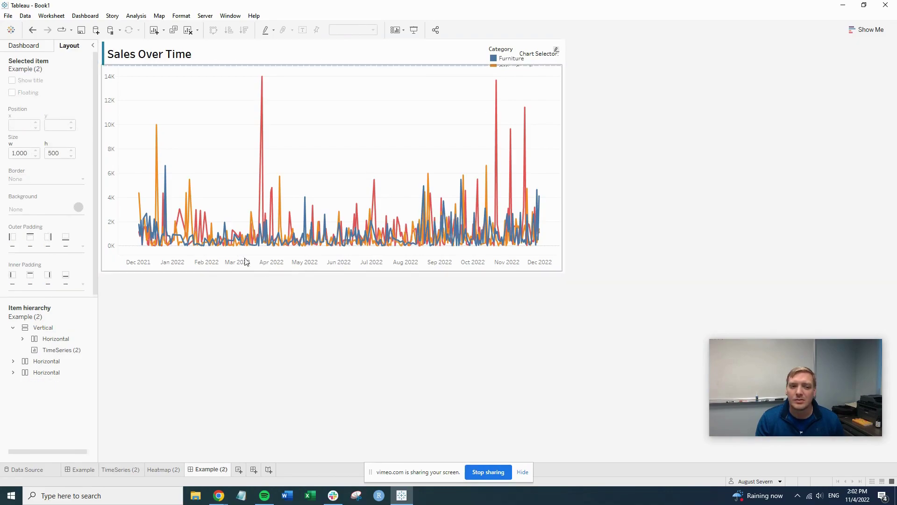
left_click(32, 30)
left_click(570, 44)
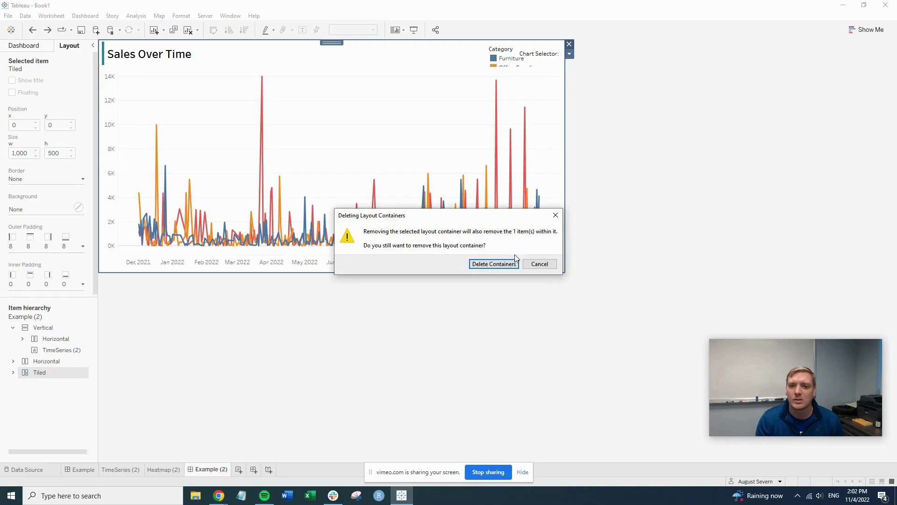
left_click(496, 263)
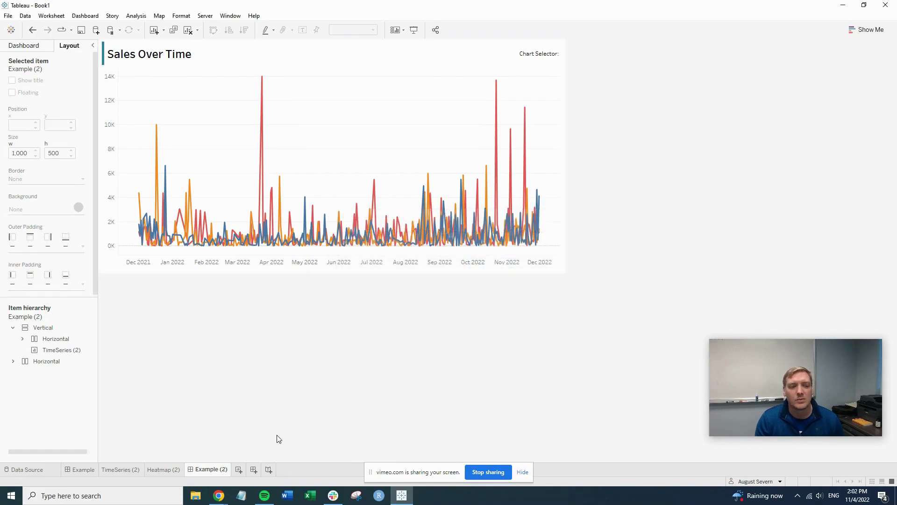
- Place Heatmap (2) above the line chart and select its Sales legend container
left_click(25, 45)
left_click_drag(42, 162, 318, 91)
left_click(75, 45)
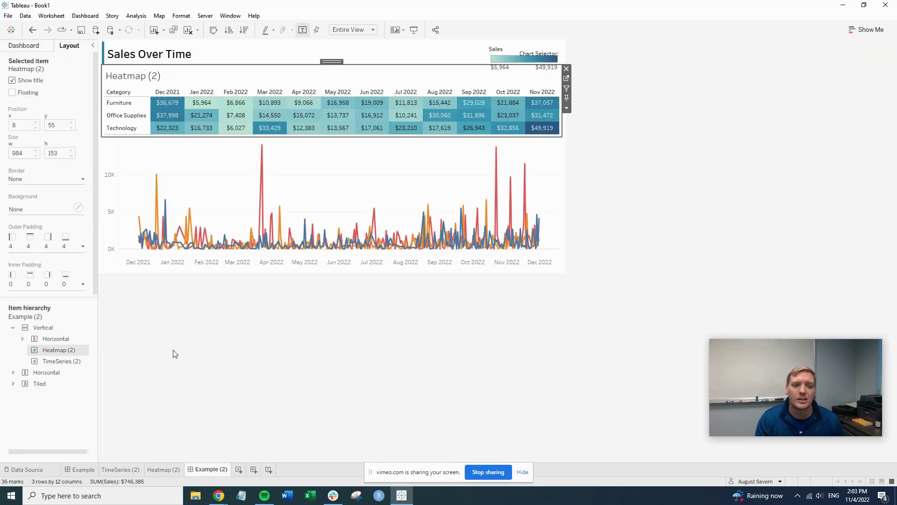
left_click(37, 384)
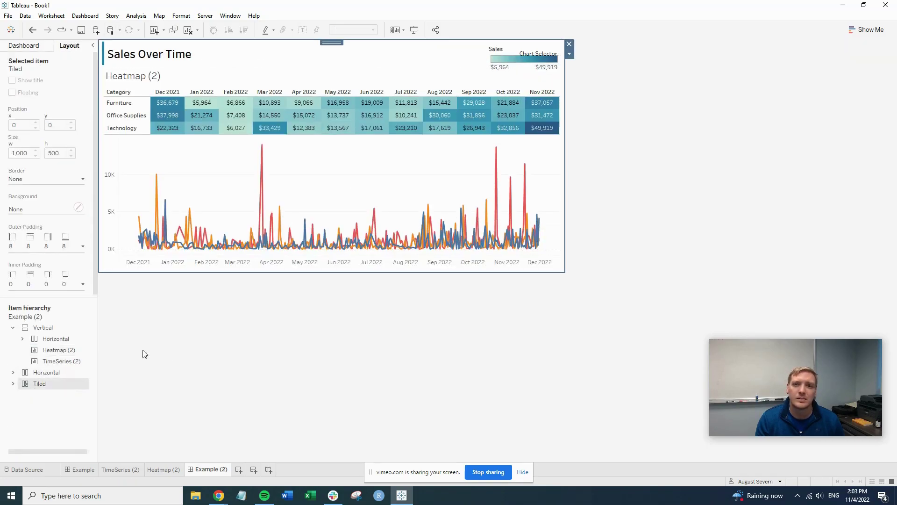
- Delete the Sales legend container and hide the Heatmap (2) title
left_click(570, 44)
left_click(499, 263)
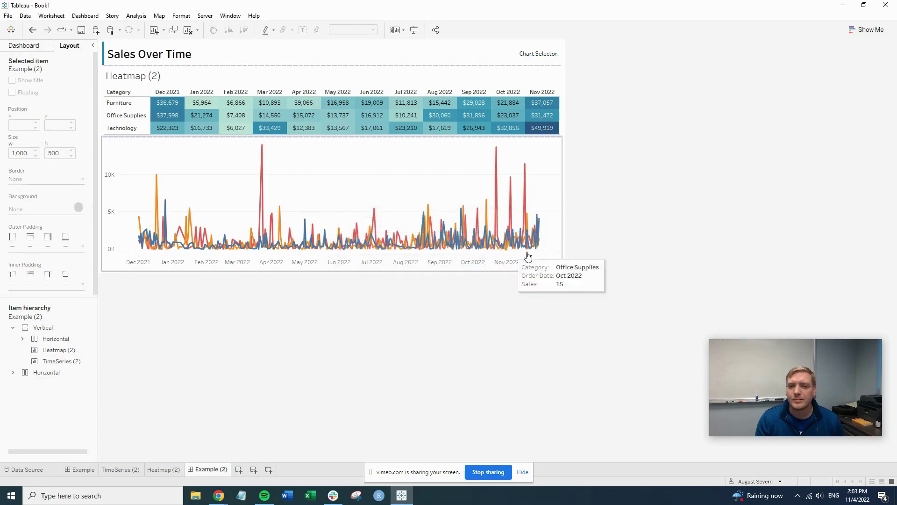
left_click(134, 77)
right_click(134, 79)
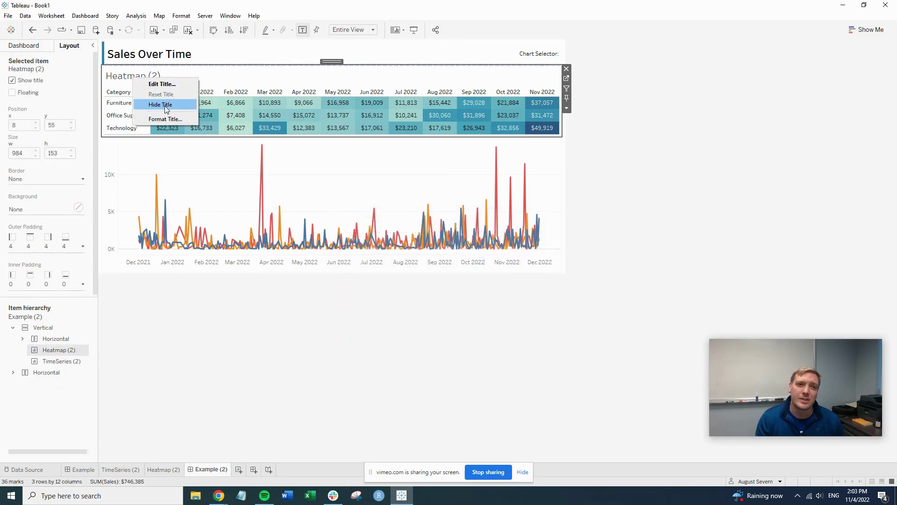
left_click(164, 106)
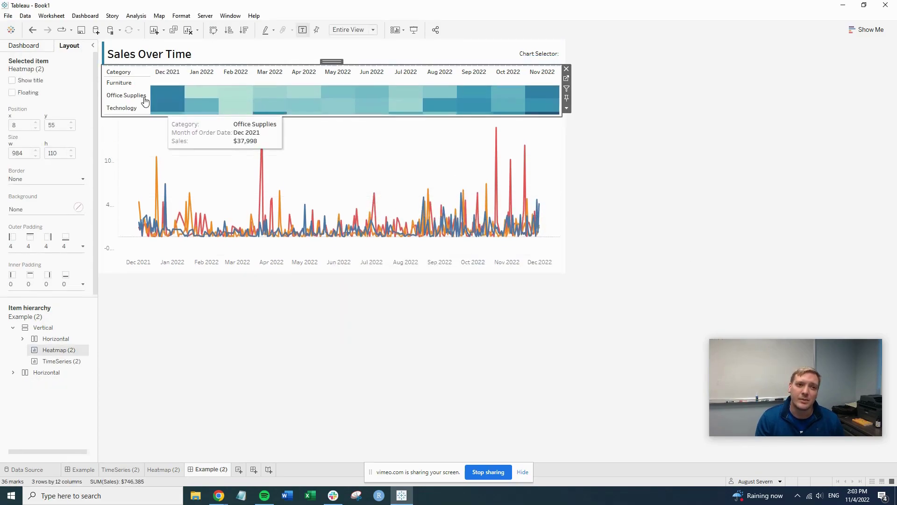
left_click(369, 181)
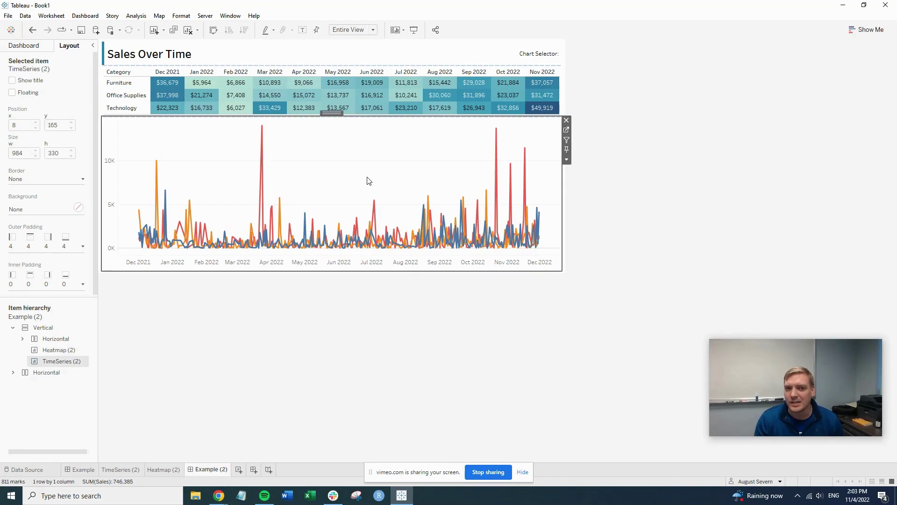
- Add the Chart Selector parameter control to the dashboard from the line chart's options
left_click(567, 160)
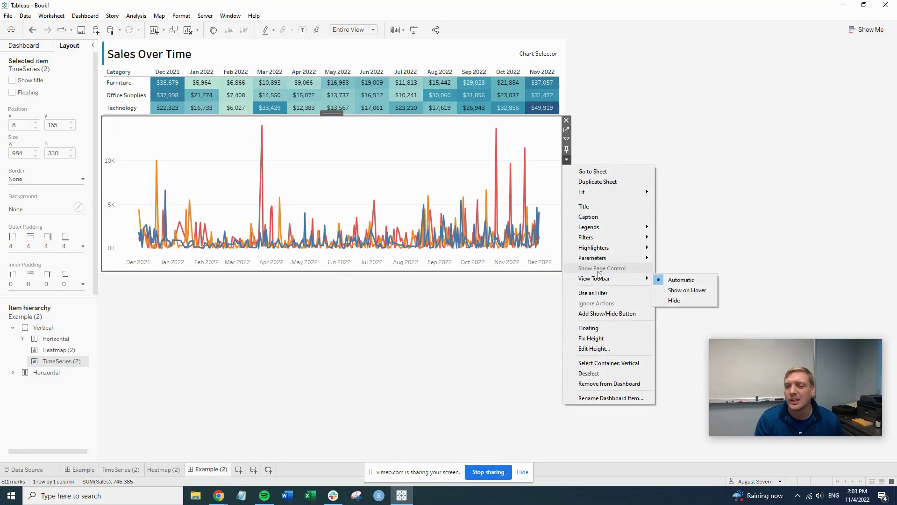
mouse_move(622, 258)
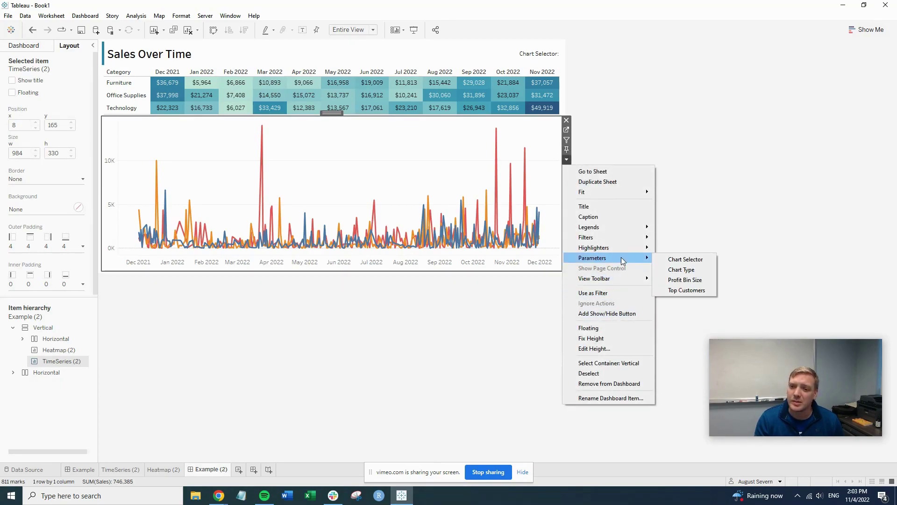
left_click(705, 260)
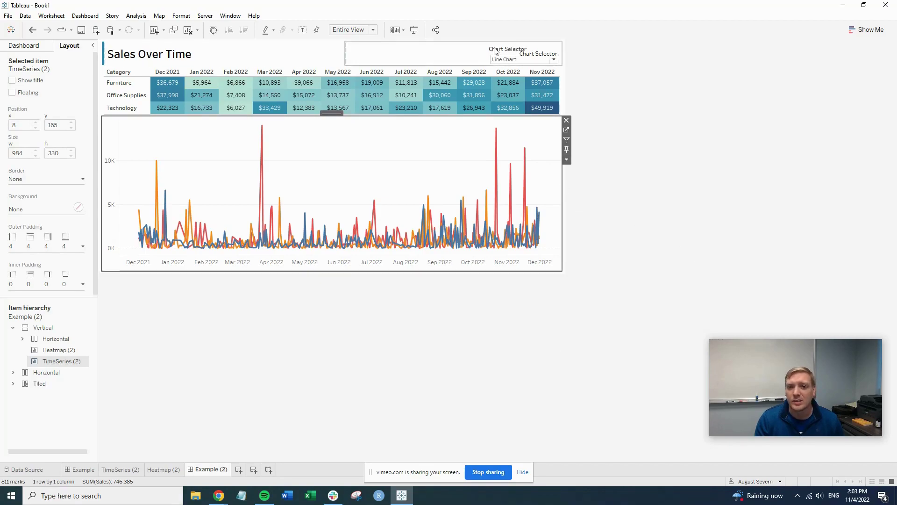
- Move the Chart Selector control into the header row and remove its redundant text label
left_click(51, 384)
left_click(13, 383)
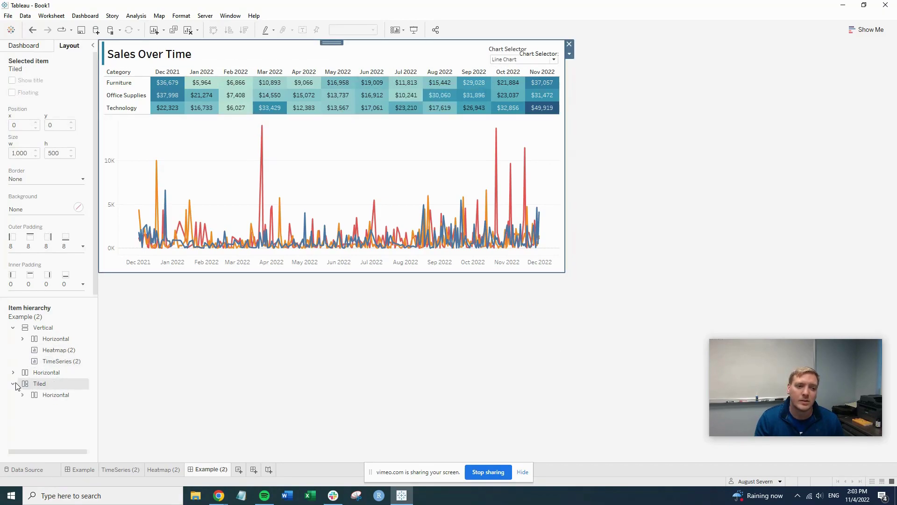
left_click(23, 395)
left_click(31, 417)
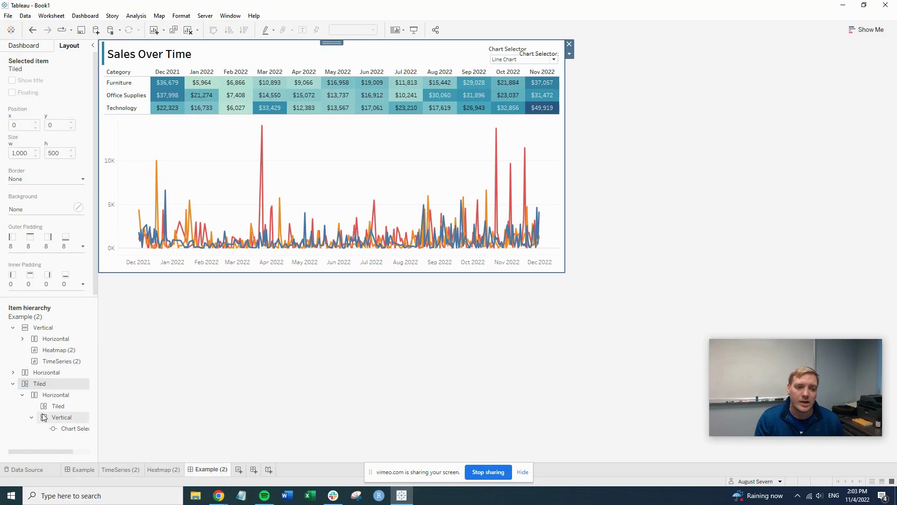
left_click(70, 429)
left_click_drag(524, 45, 397, 52)
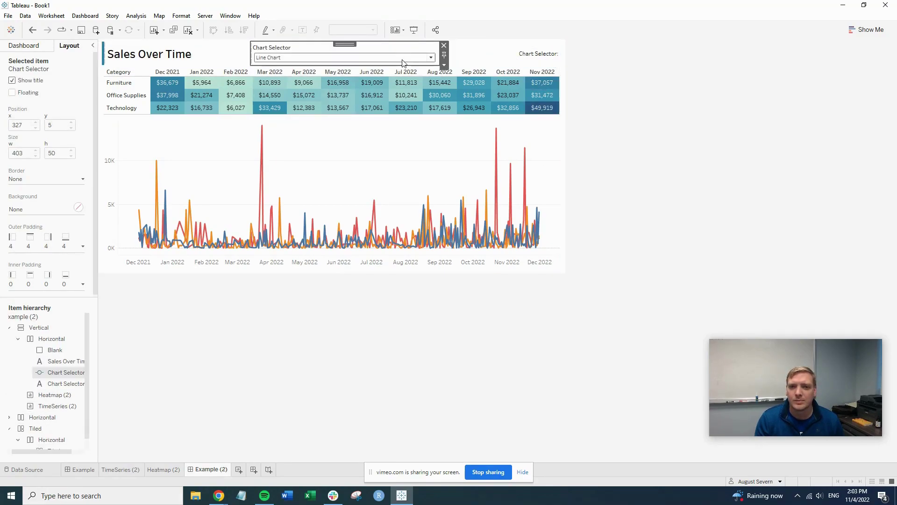
left_click(539, 54)
left_click(566, 45)
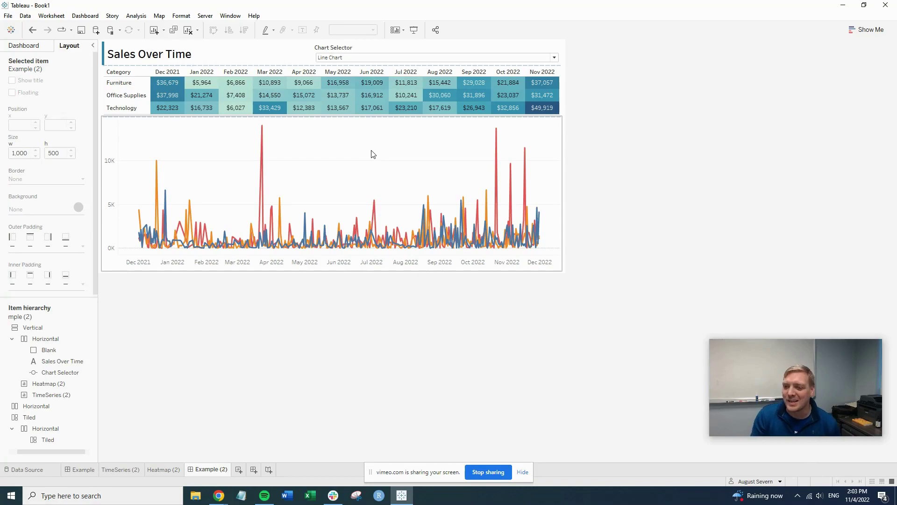
- Toggle Chart Selector to Heatmap and back to Line Chart, seeing both charts still shown
left_click(359, 58)
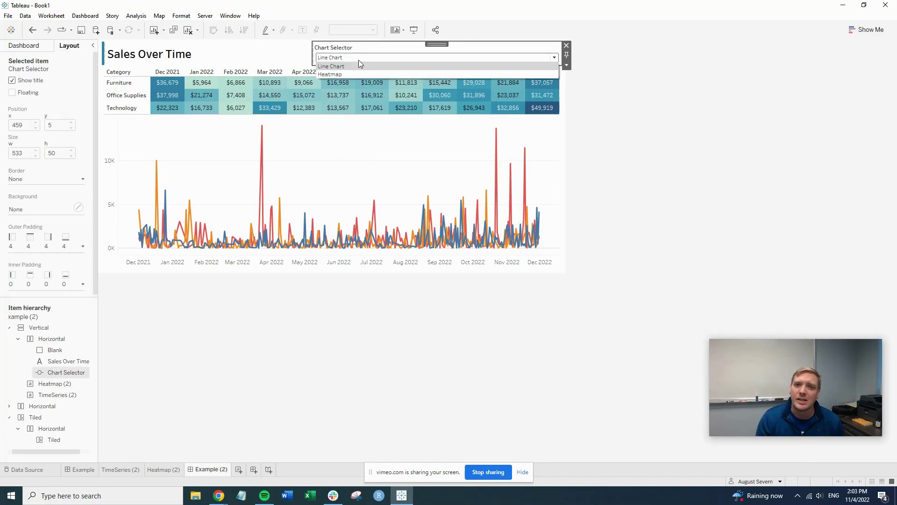
left_click(356, 69)
left_click(357, 57)
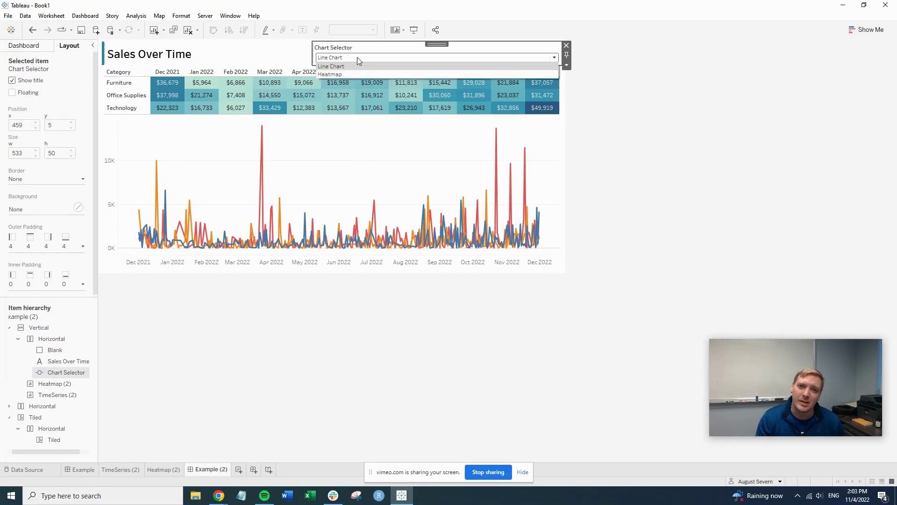
left_click(349, 76)
left_click(354, 58)
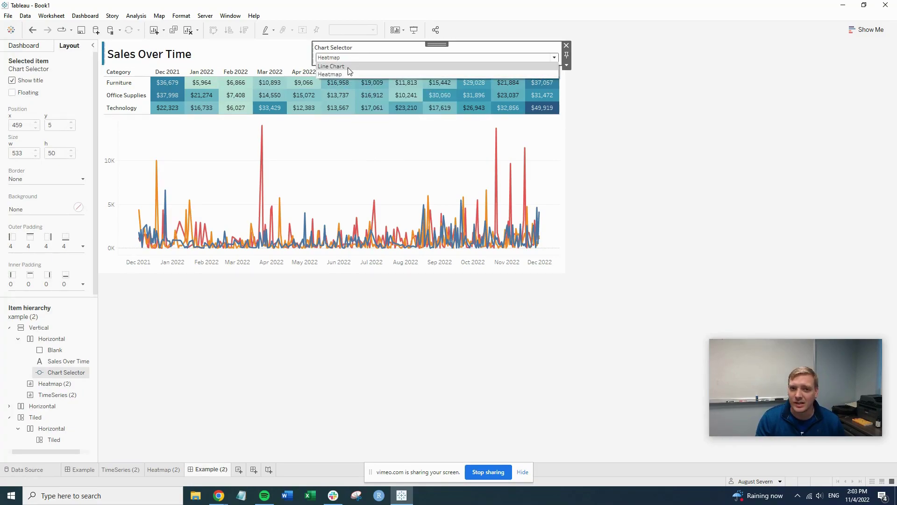
left_click(349, 67)
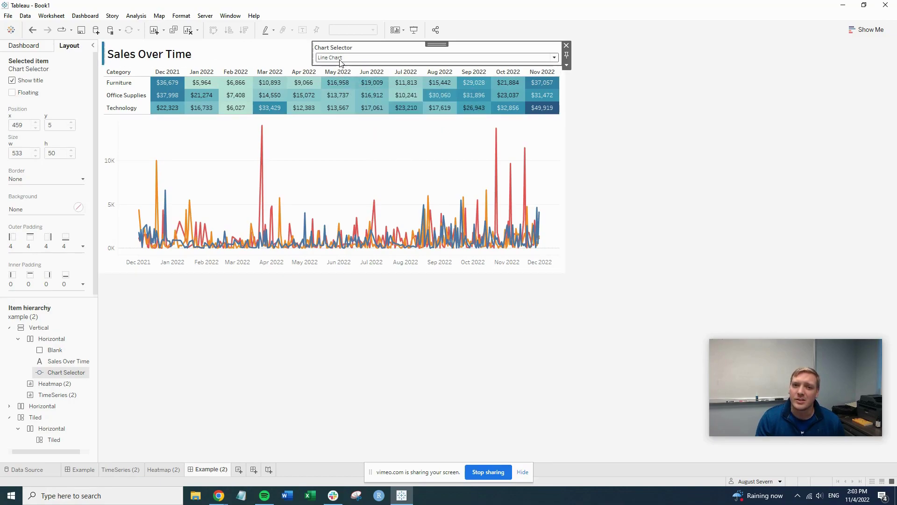
left_click(420, 184)
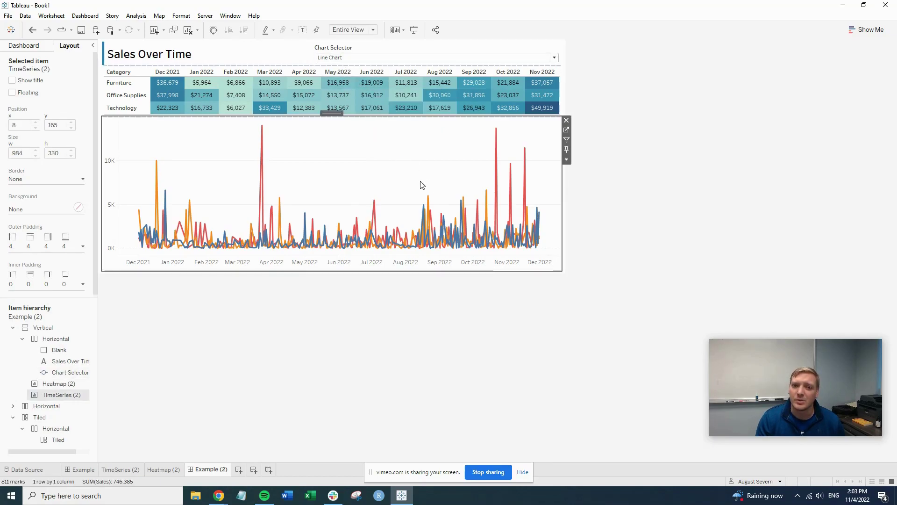
- On the TimeSeries (2) sheet, add a Chart Filter filter keeping only Line Chart
left_click(568, 127)
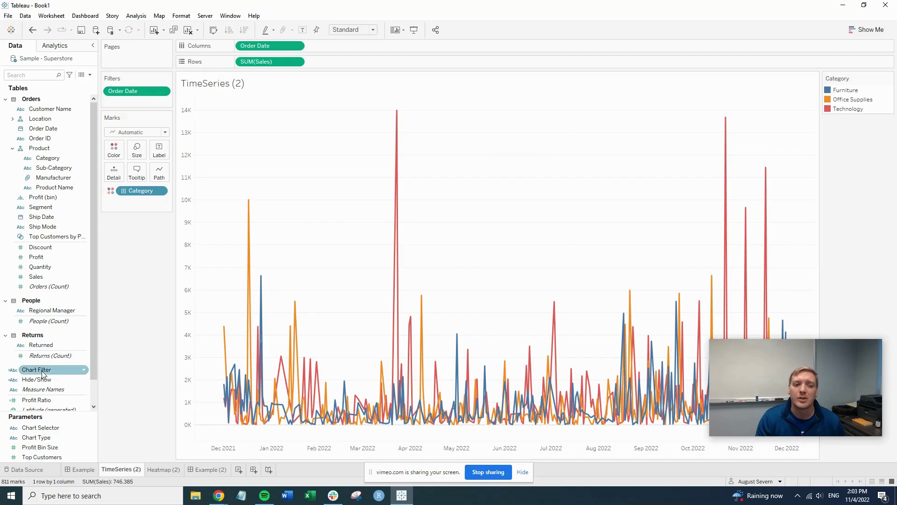
left_click_drag(38, 370, 134, 103)
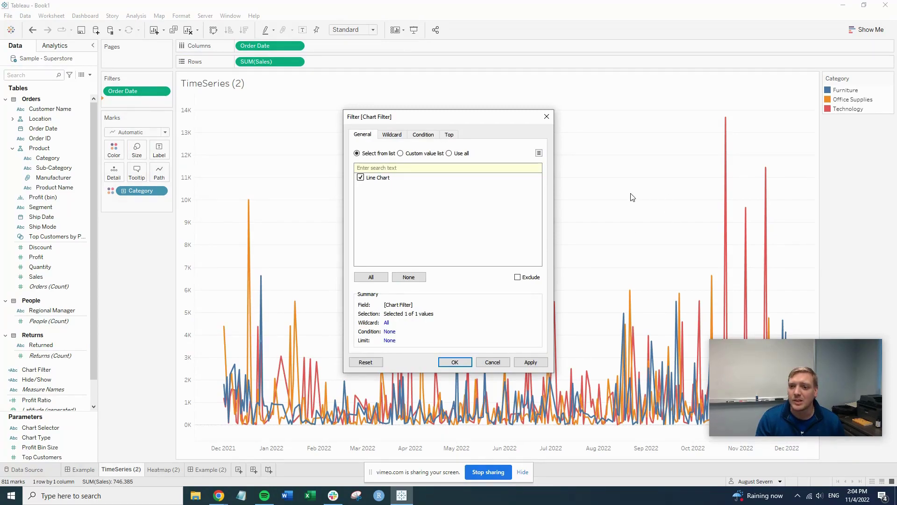
left_click(456, 364)
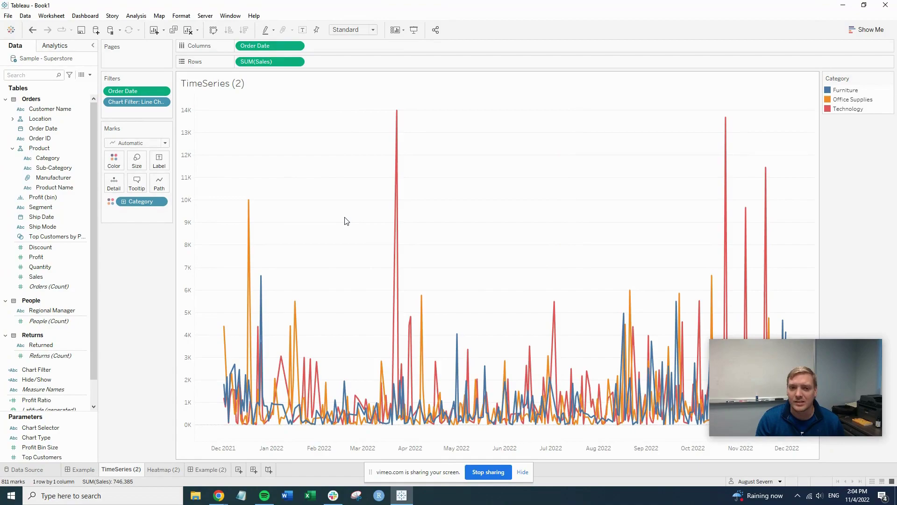
- Return to Example (2) and set Chart Selector to Heatmap
left_click(212, 470)
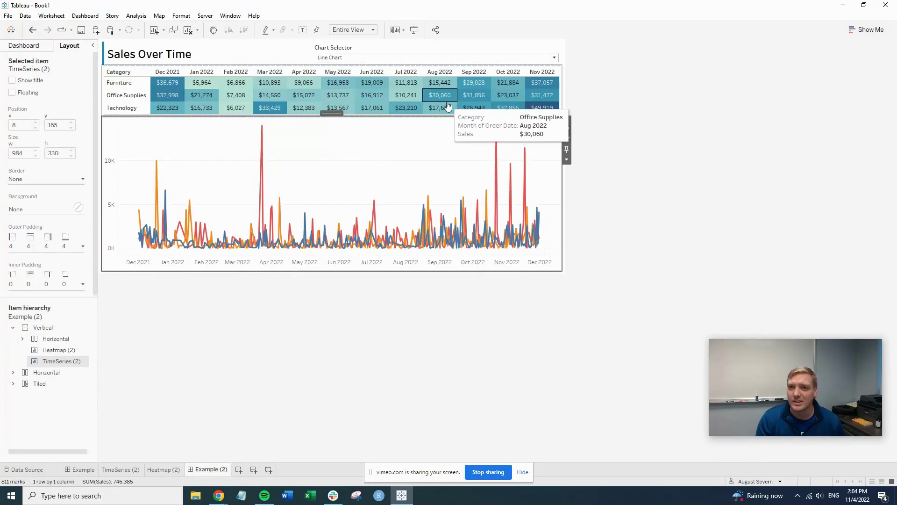
mouse_move(431, 86)
left_click(394, 57)
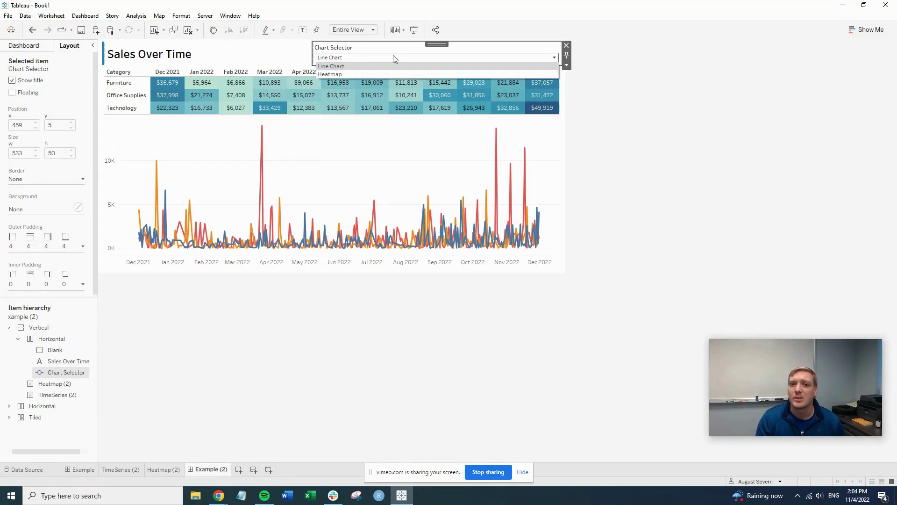
left_click(365, 76)
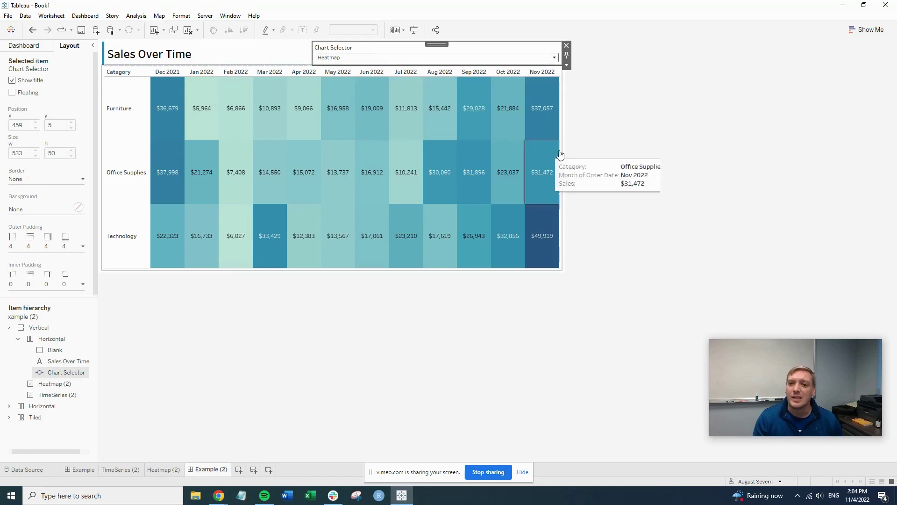
- Open the Heatmap (2) sheet and add a Chart Filter filter keeping only Heatmap
left_click(559, 104)
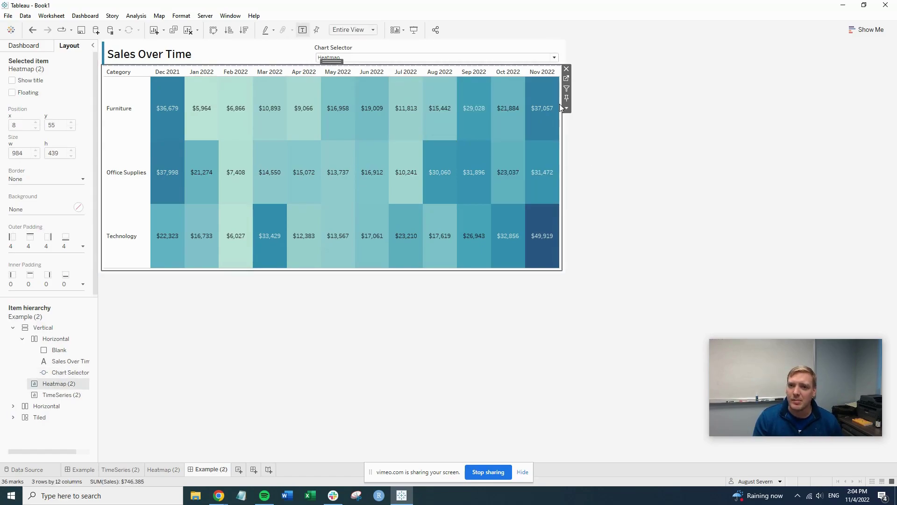
left_click(568, 81)
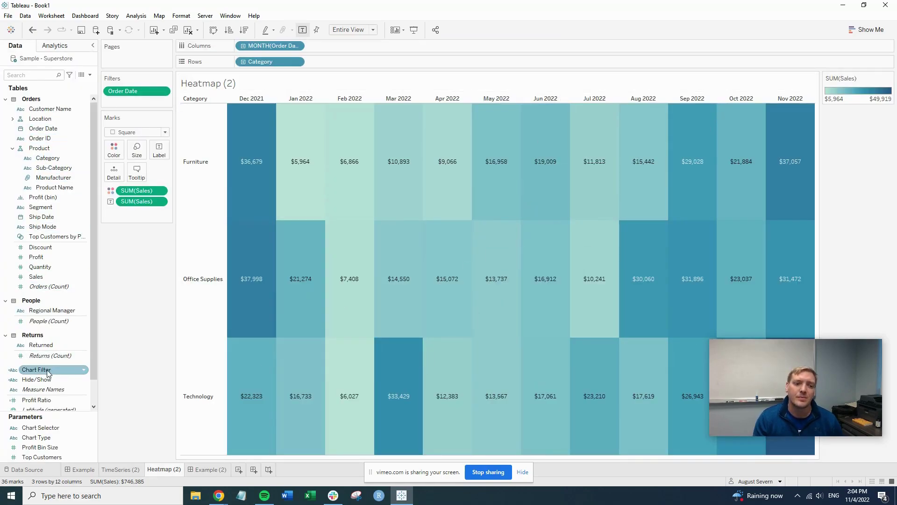
left_click_drag(37, 369, 131, 101)
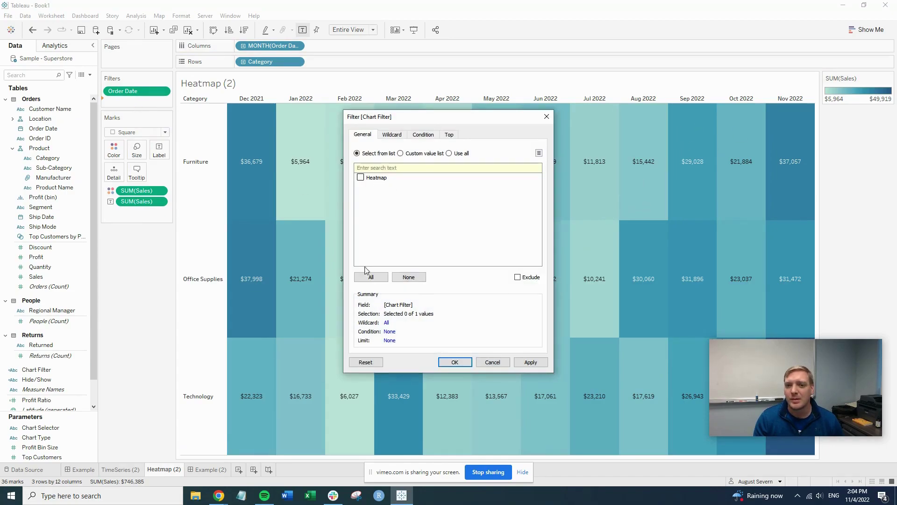
left_click(361, 178)
left_click(462, 364)
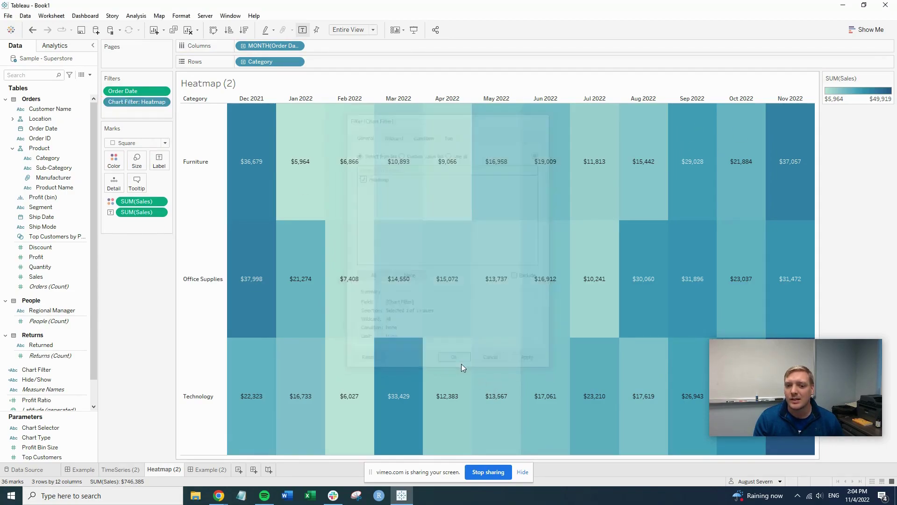
- On Example (2), set the heatmap's fit to Entire View
left_click(207, 469)
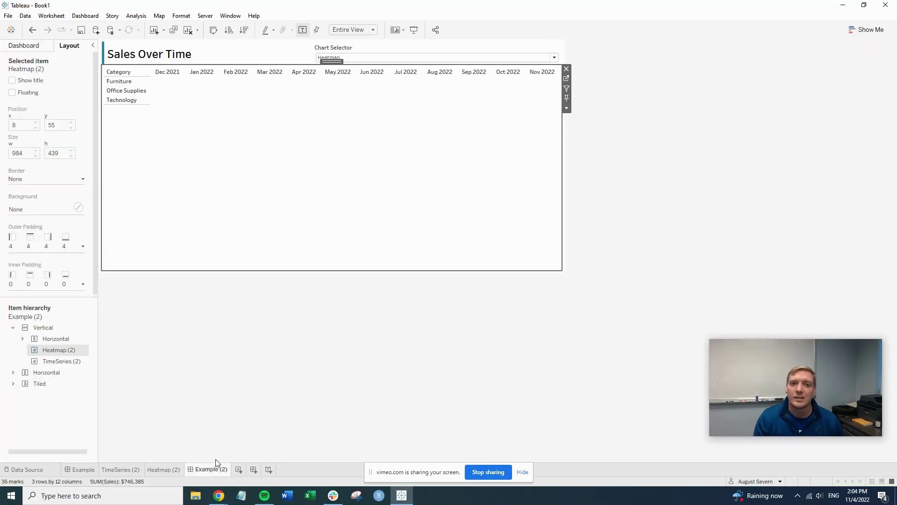
left_click(360, 30)
left_click(360, 39)
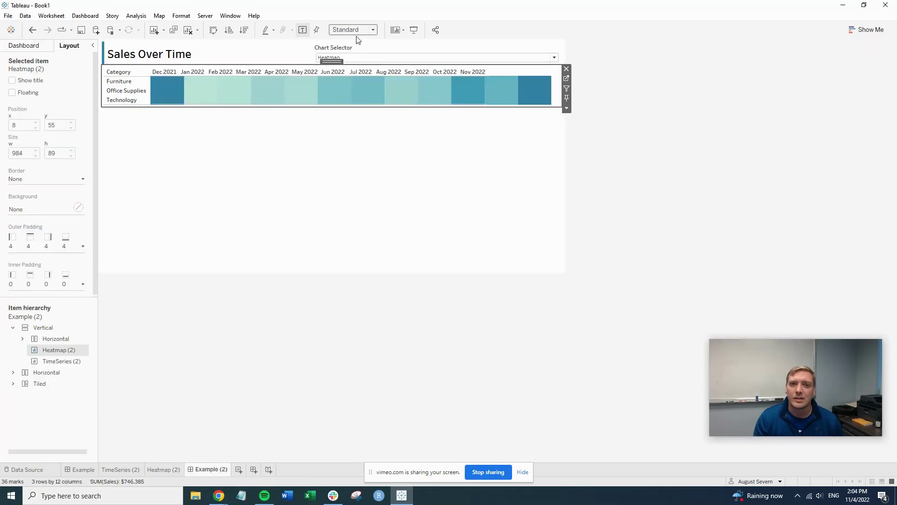
left_click(361, 31)
left_click(355, 63)
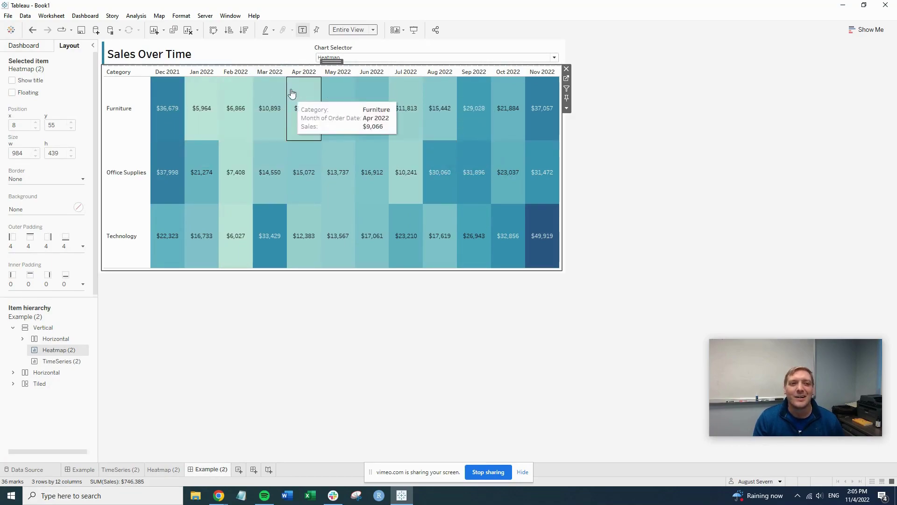
- Switch Chart Selector to Line Chart, then back to Heatmap
left_click(533, 58)
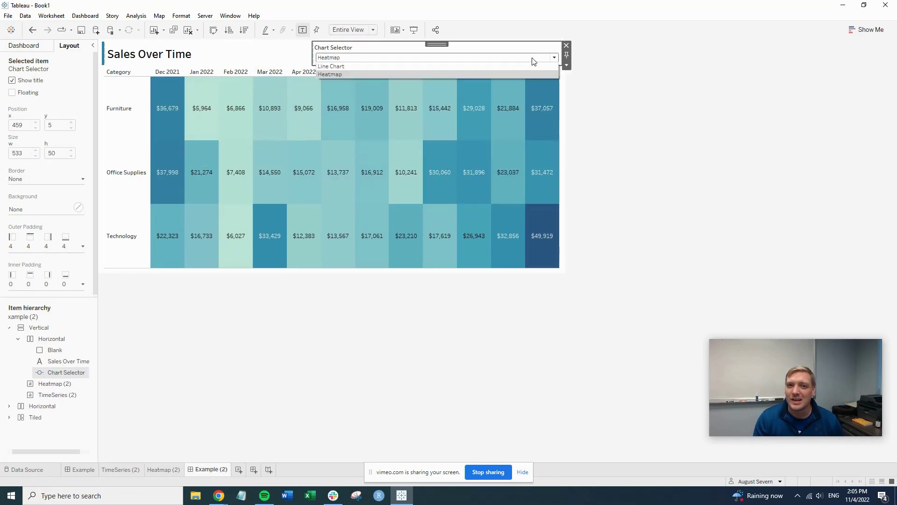
left_click(493, 66)
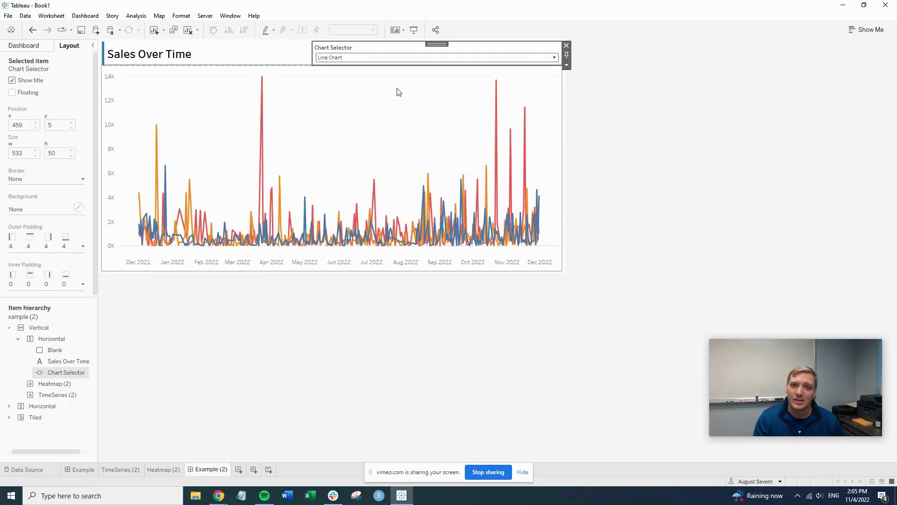
left_click(400, 59)
left_click(390, 75)
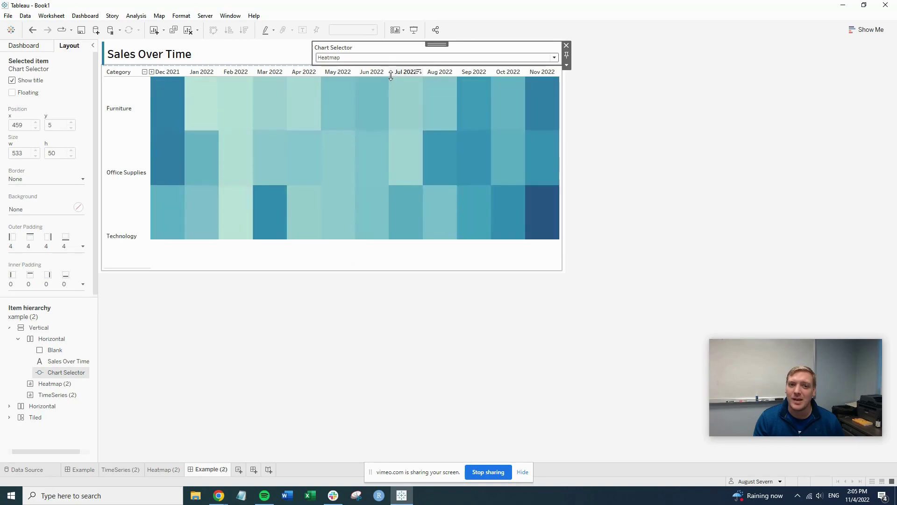